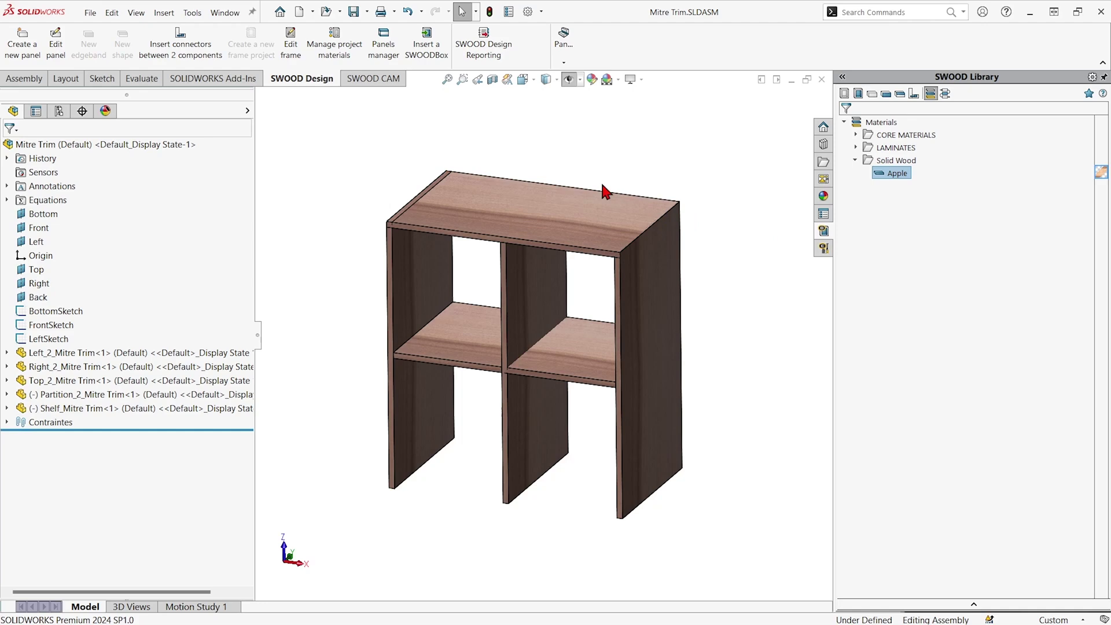
pyautogui.click(192, 12)
pyautogui.moveTo(230, 91)
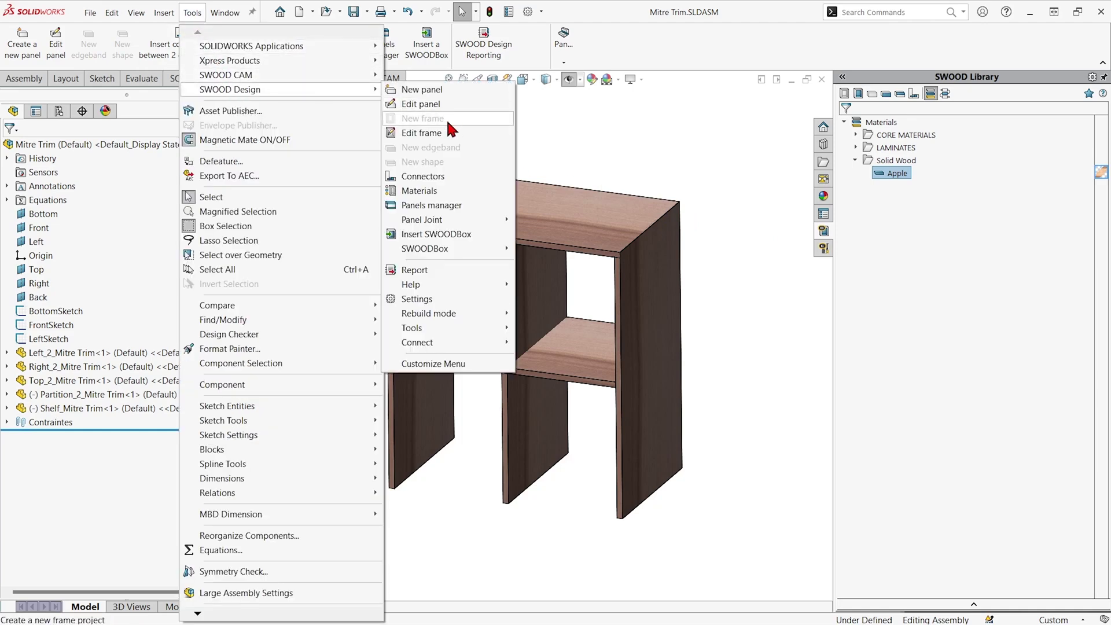
pyautogui.moveTo(433, 226)
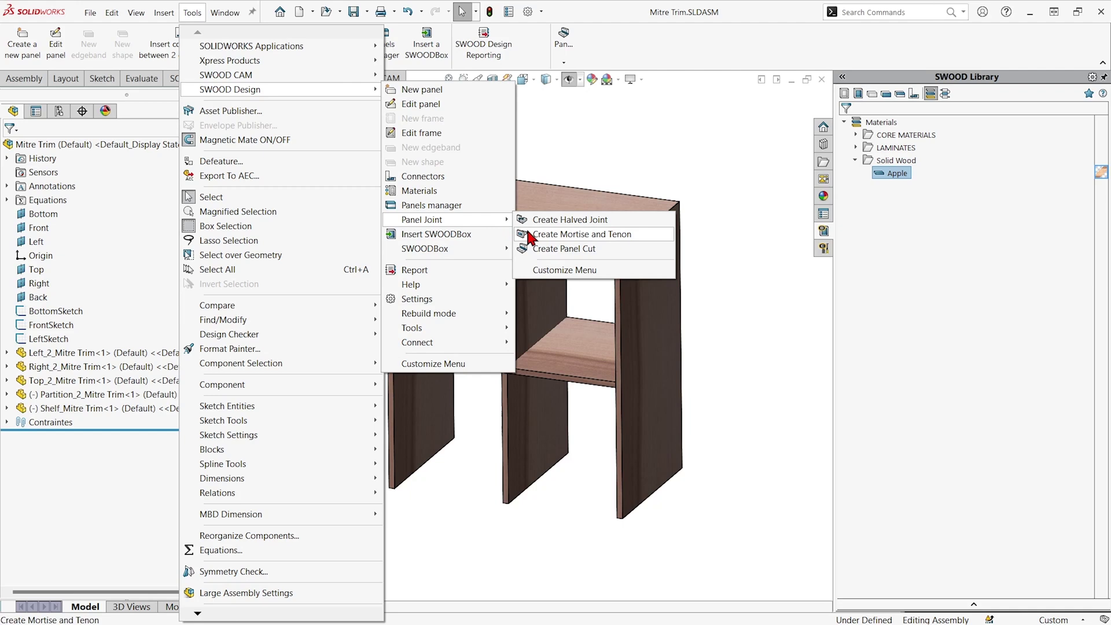
pyautogui.click(606, 123)
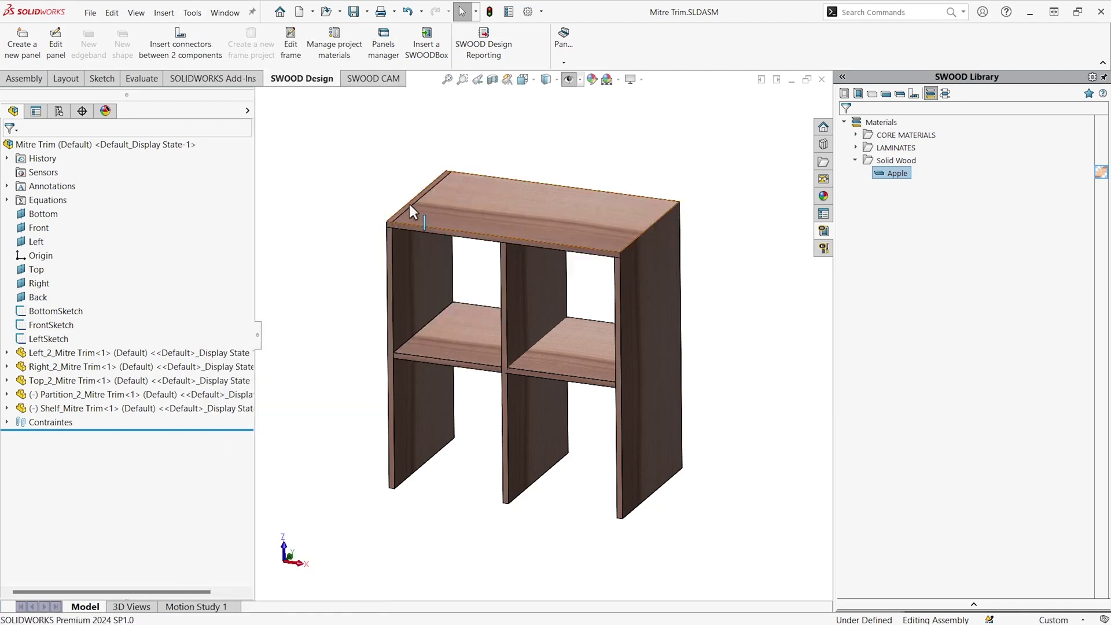
pyautogui.moveTo(538, 234); pyautogui.dragTo(542, 327)
# Step: Start a mortise and tenon joint, with the left panel's inner face first and the top panel's upper face second
pyautogui.click(563, 58)
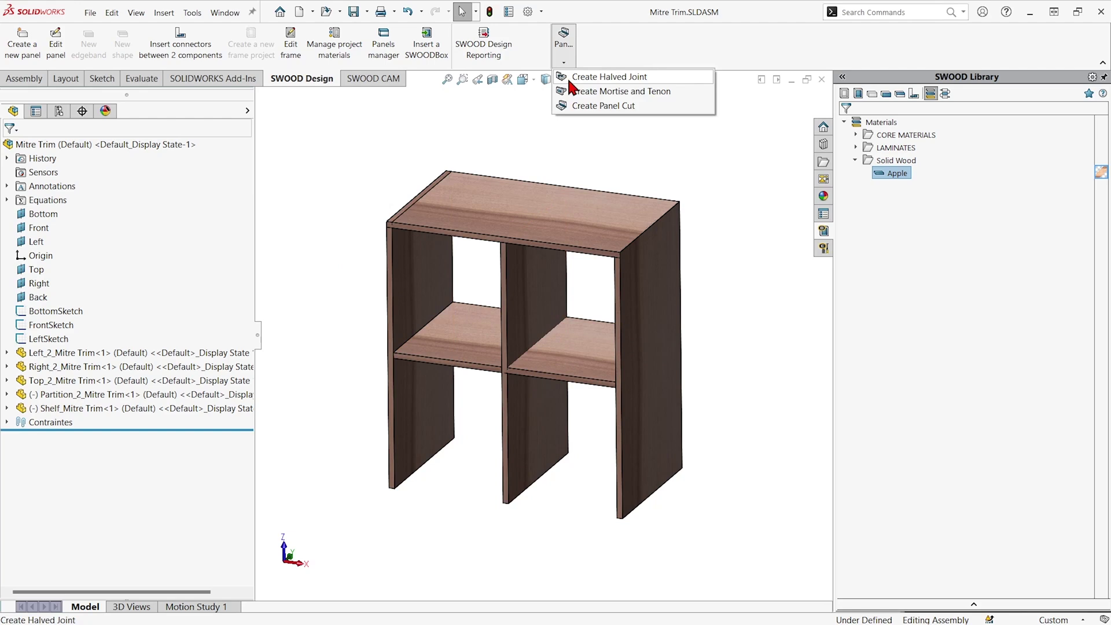
pyautogui.click(578, 91)
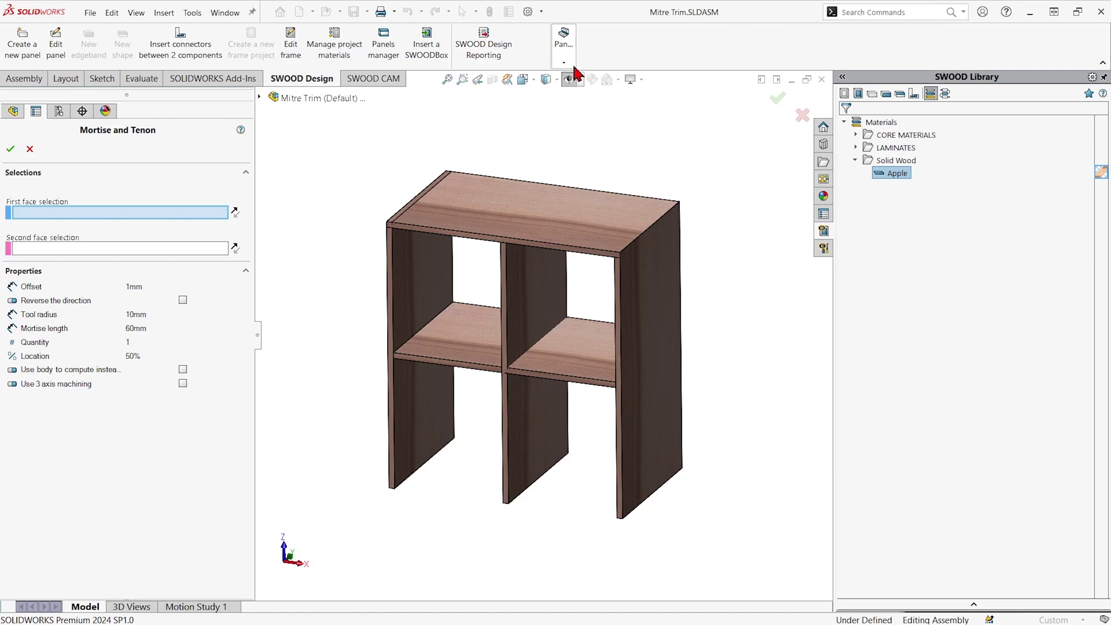
pyautogui.click(426, 256)
pyautogui.click(475, 200)
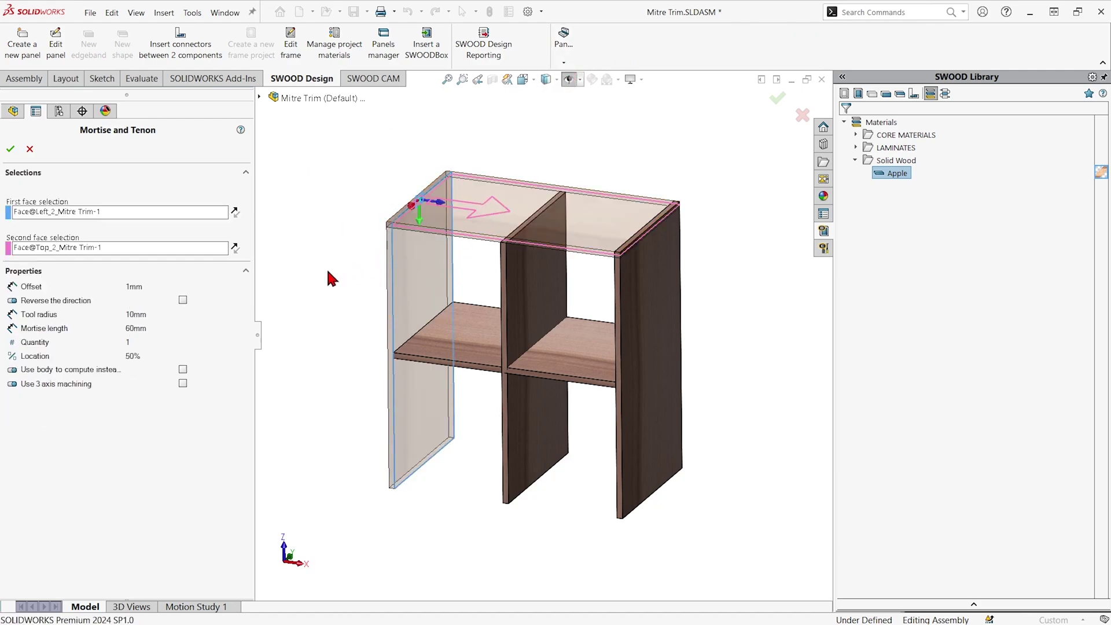
# Step: Create the mortise and tenon joint with a 3 mm tool radius and a 200 mm mortise length
pyautogui.moveTo(328, 274); pyautogui.dragTo(478, 210, button='middle')
pyautogui.scroll(-3, 377, 239)
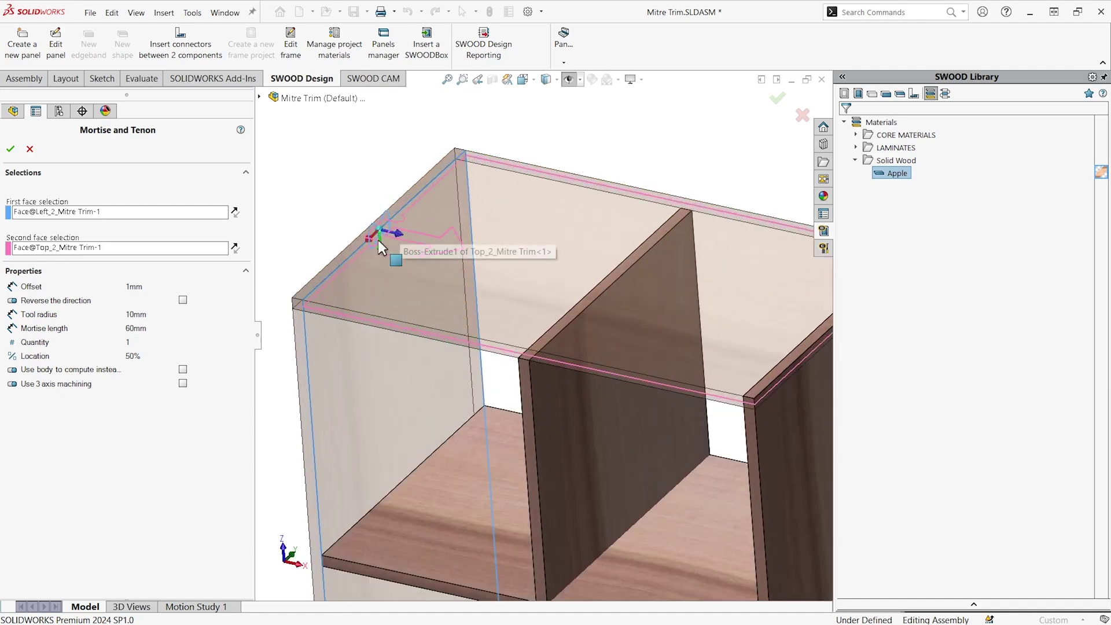
pyautogui.scroll(-2, 323, 288)
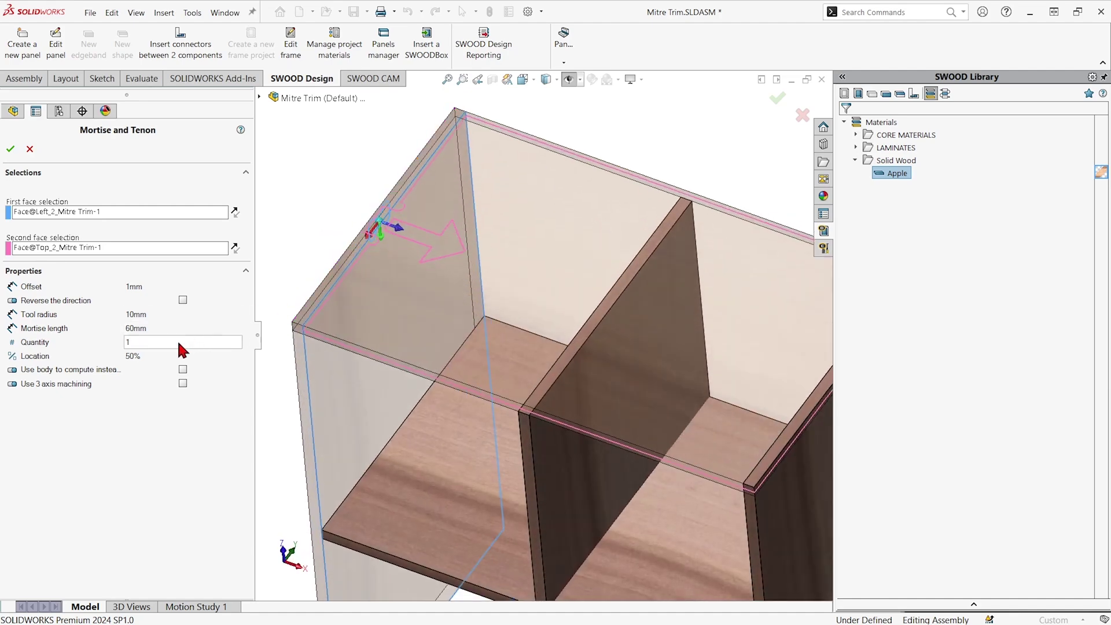
pyautogui.click(155, 313)
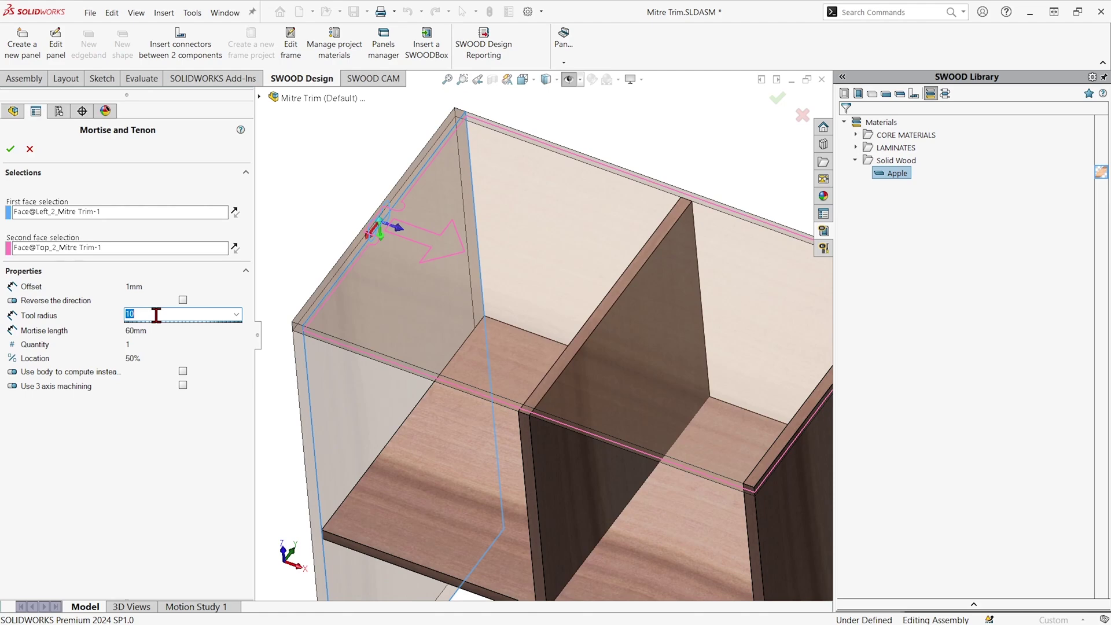
pyautogui.write('3')
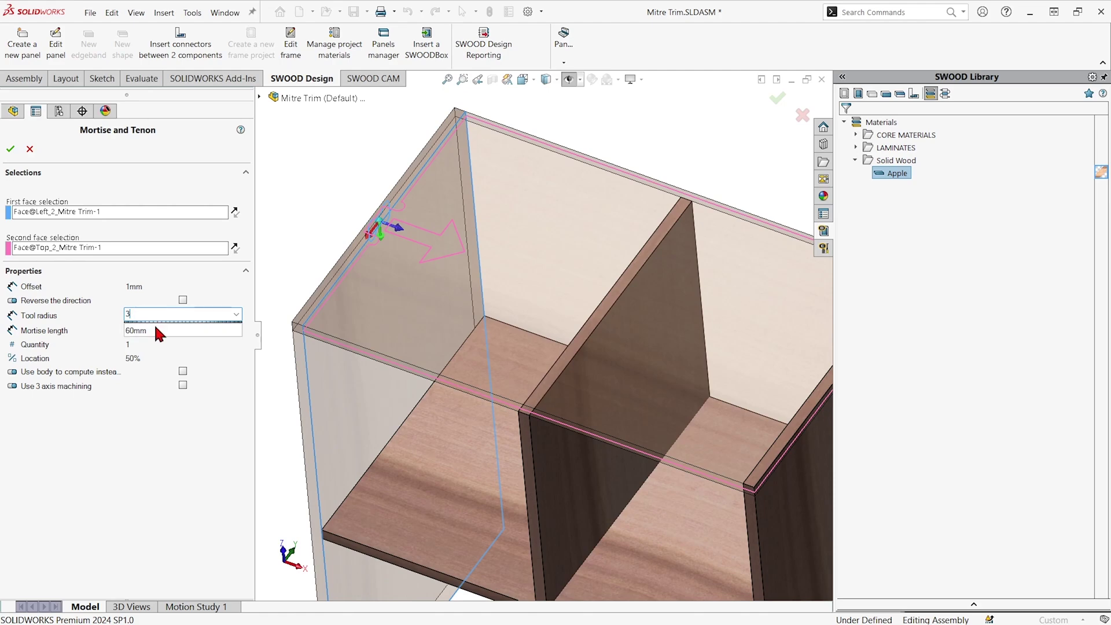
pyautogui.click(155, 328)
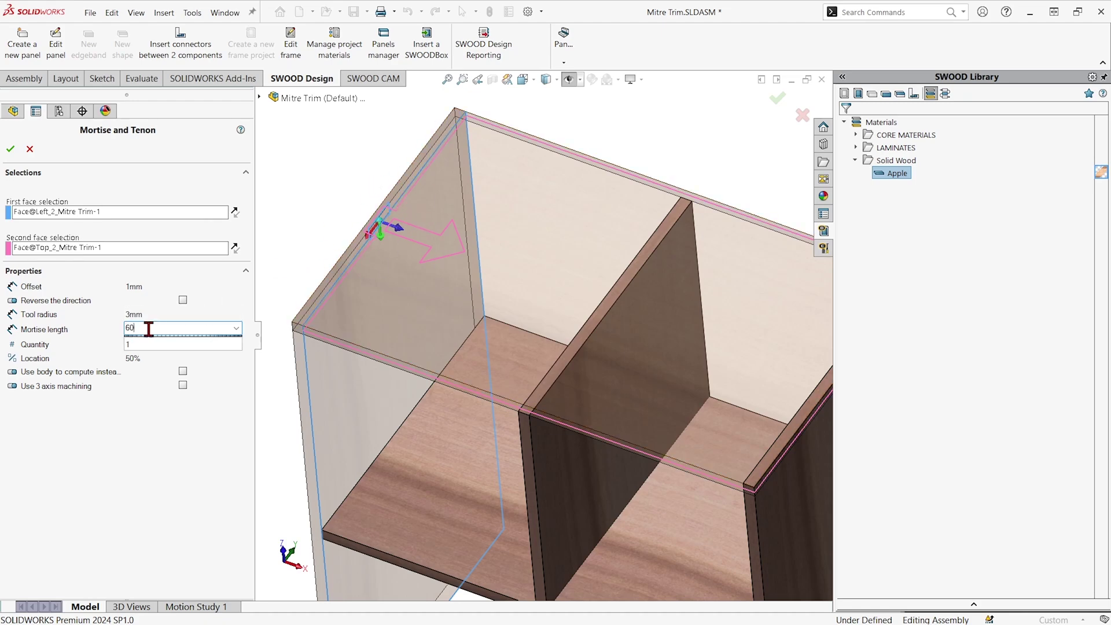
pyautogui.write('200')
pyautogui.click(10, 150)
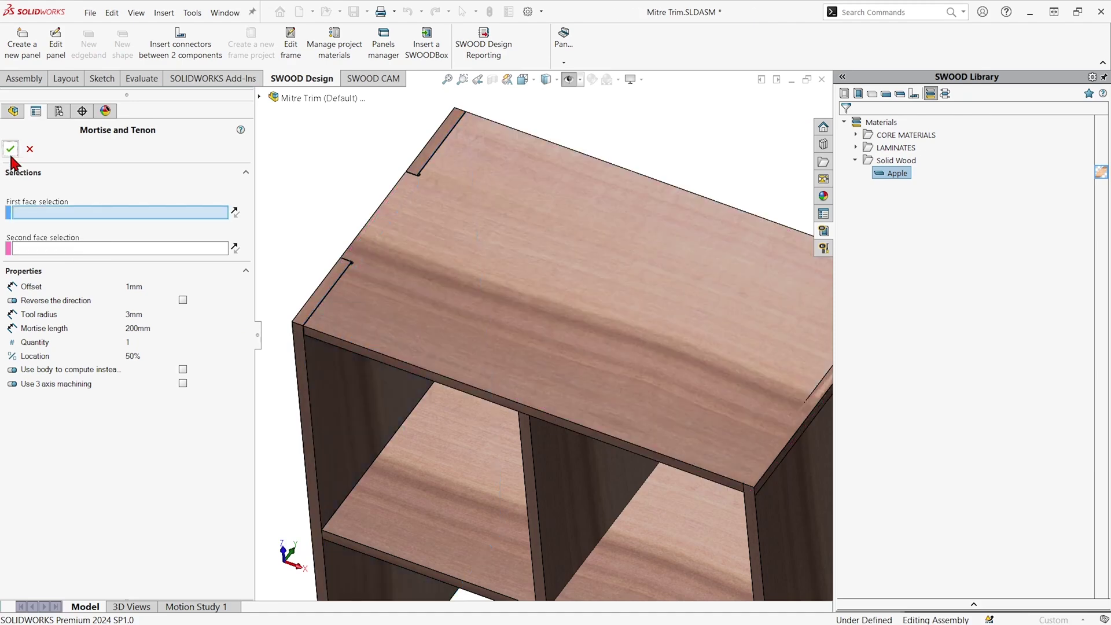
pyautogui.moveTo(382, 301); pyautogui.dragTo(418, 307, button='middle')
pyautogui.scroll(3, 419, 300)
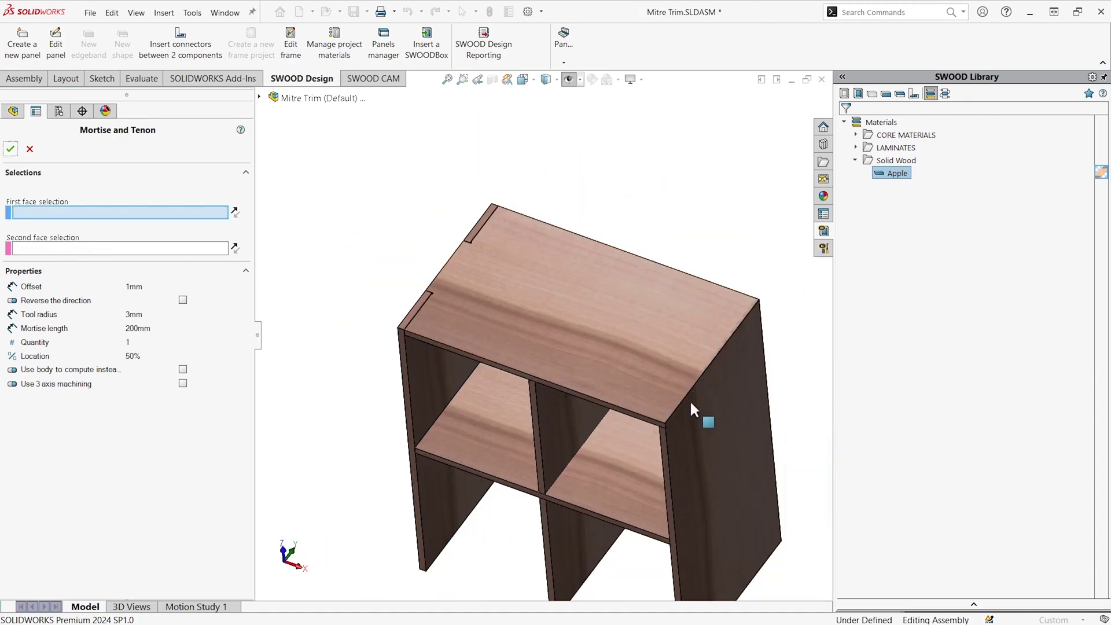
pyautogui.scroll(-2, 443, 324)
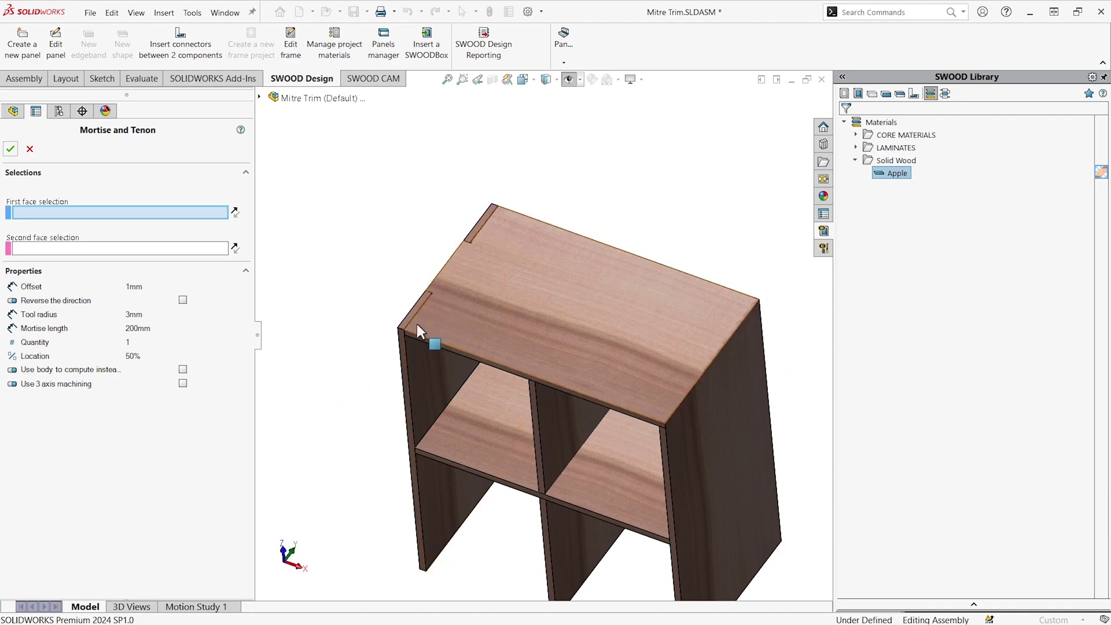
pyautogui.click(10, 148)
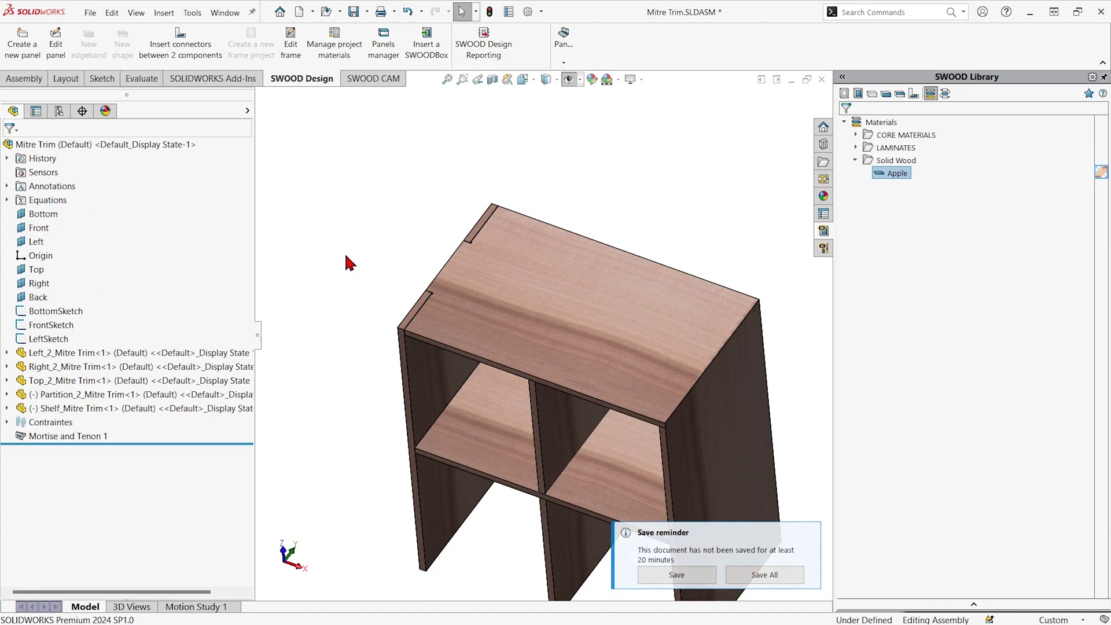
# Step: Examine the mortise and tenon joint between the left and top panels and the components its feature references
pyautogui.click(76, 437)
pyautogui.click(363, 312)
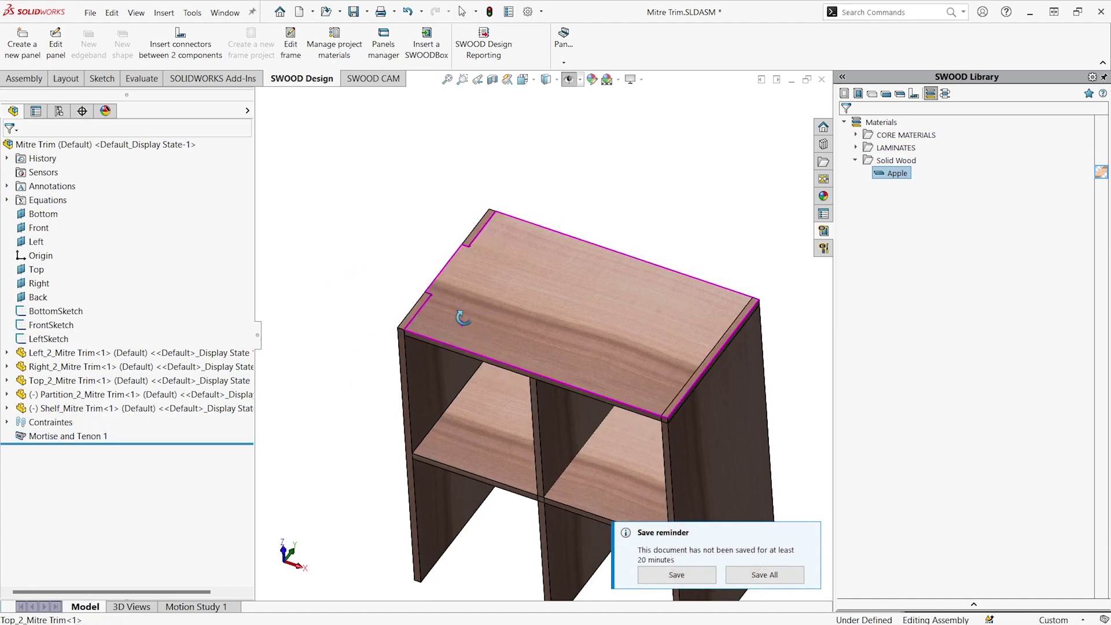
pyautogui.moveTo(459, 317)
pyautogui.mouseDown(button='middle')
pyautogui.moveTo(453, 171)
pyautogui.moveTo(453, 312)
pyautogui.mouseUp(button='middle')
pyautogui.scroll(-5, 454, 316)
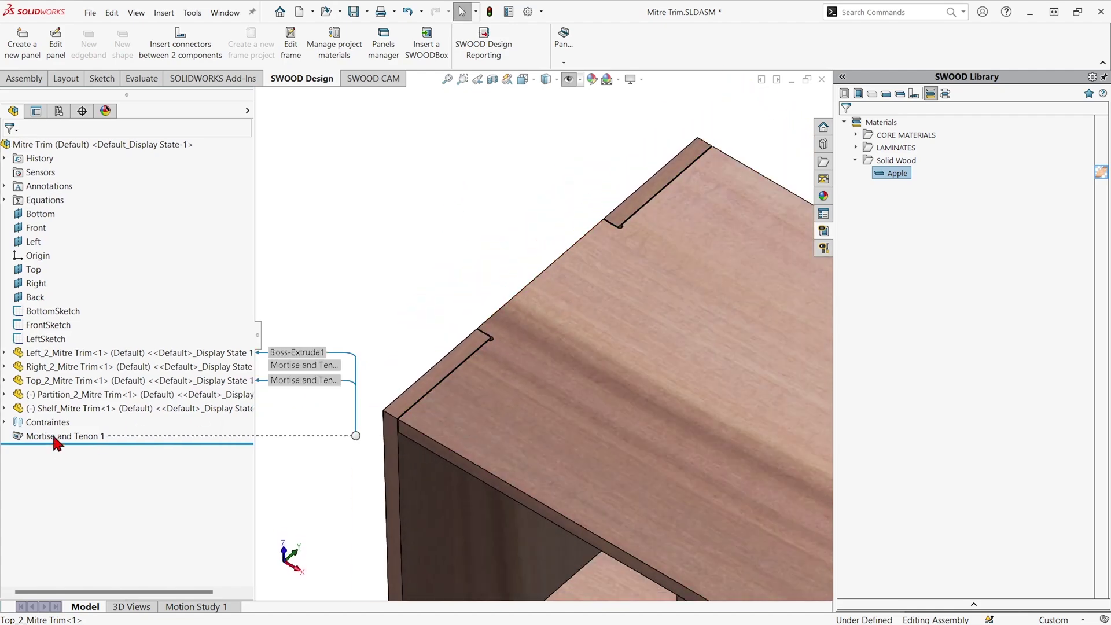
pyautogui.moveTo(85, 438)
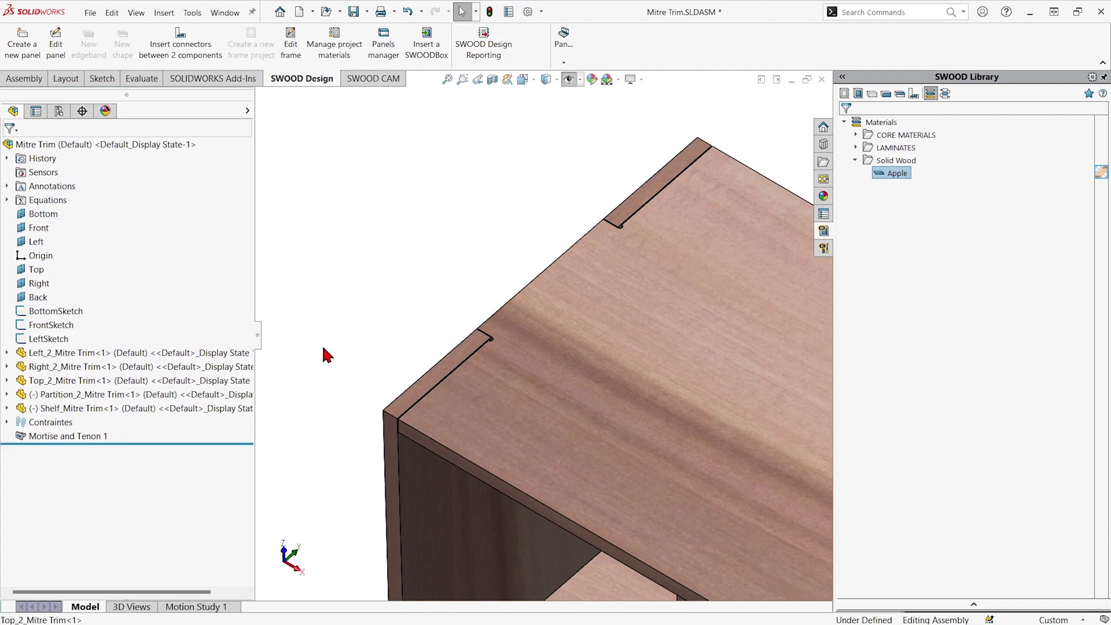
pyautogui.scroll(6, 661, 435)
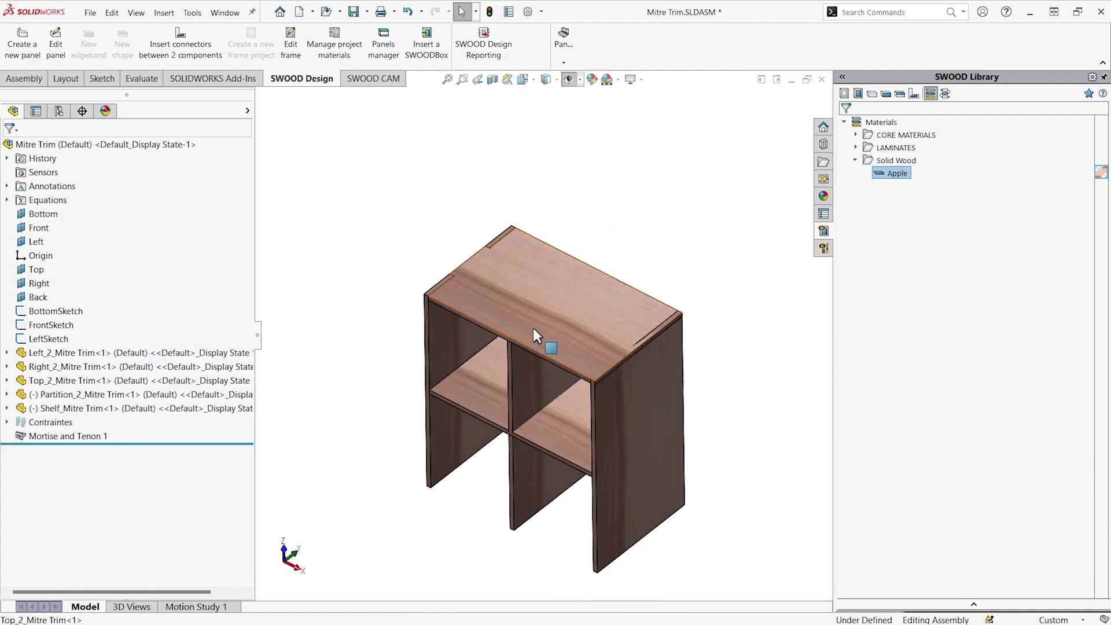
# Step: Create a miter panel cut between the top panel and the right side panel, keeping the direction reversed and the internal opening at 0 mm
pyautogui.click(564, 49)
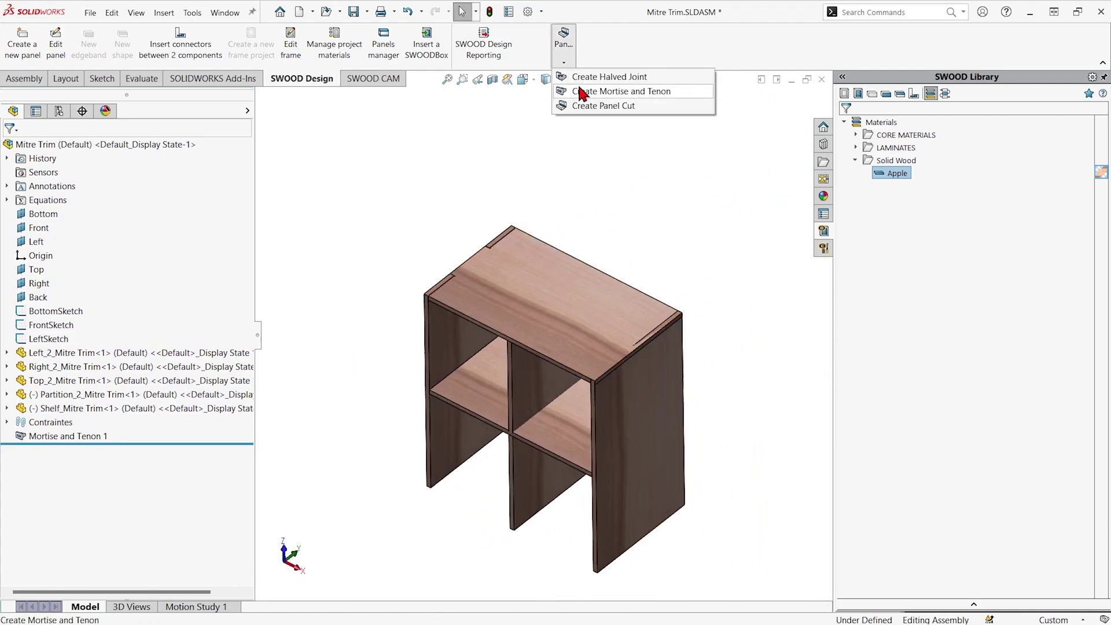
pyautogui.click(582, 105)
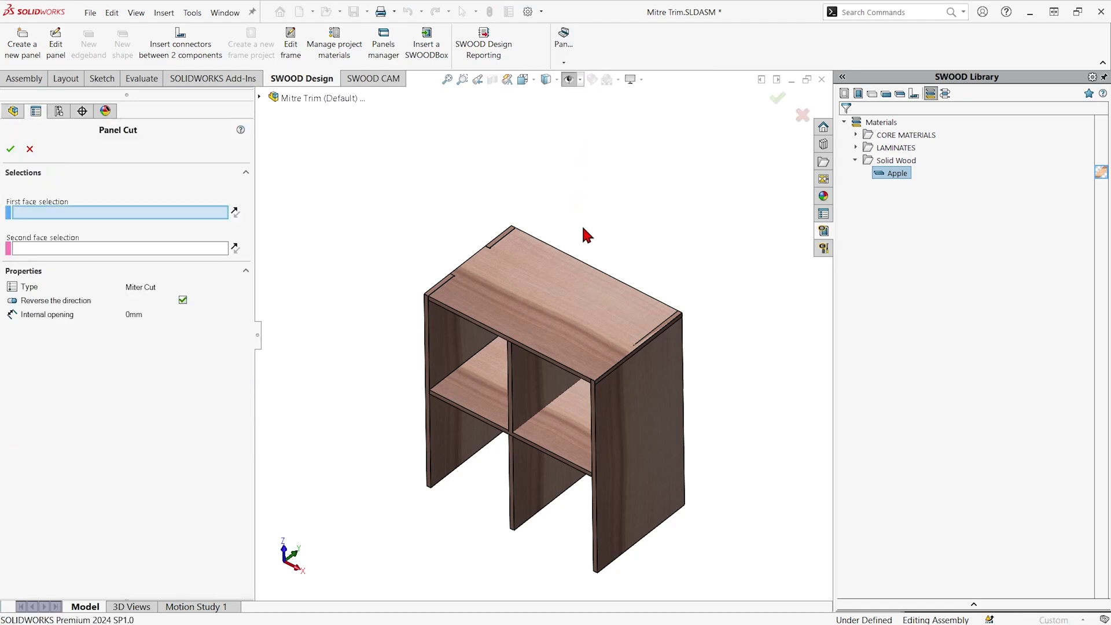
pyautogui.moveTo(587, 235); pyautogui.dragTo(610, 293, button='middle')
pyautogui.click(609, 293)
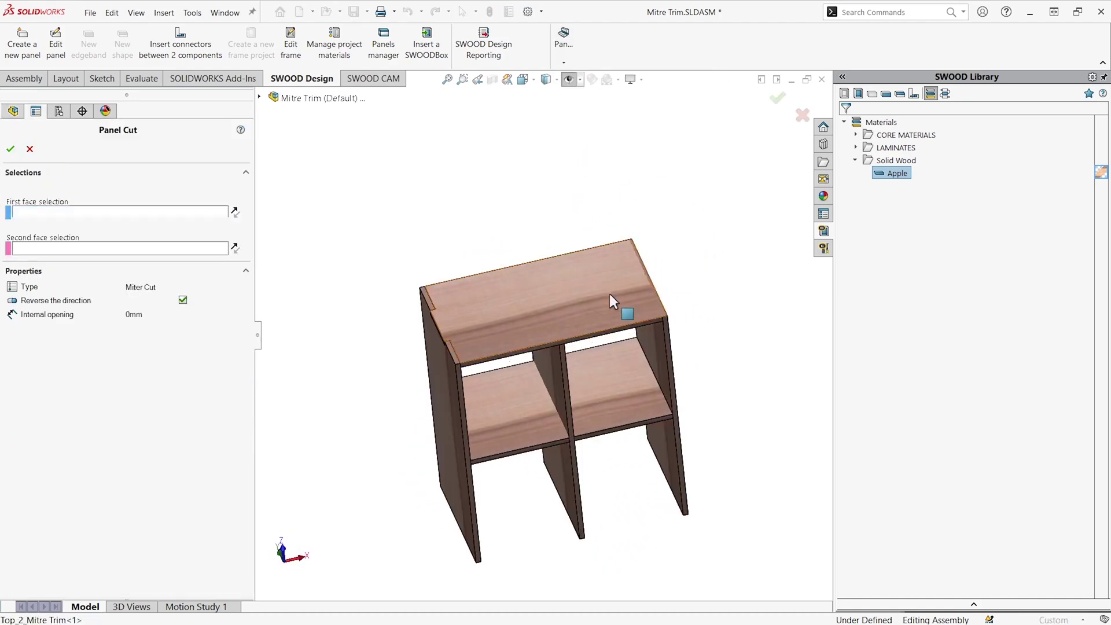
pyautogui.click(661, 352)
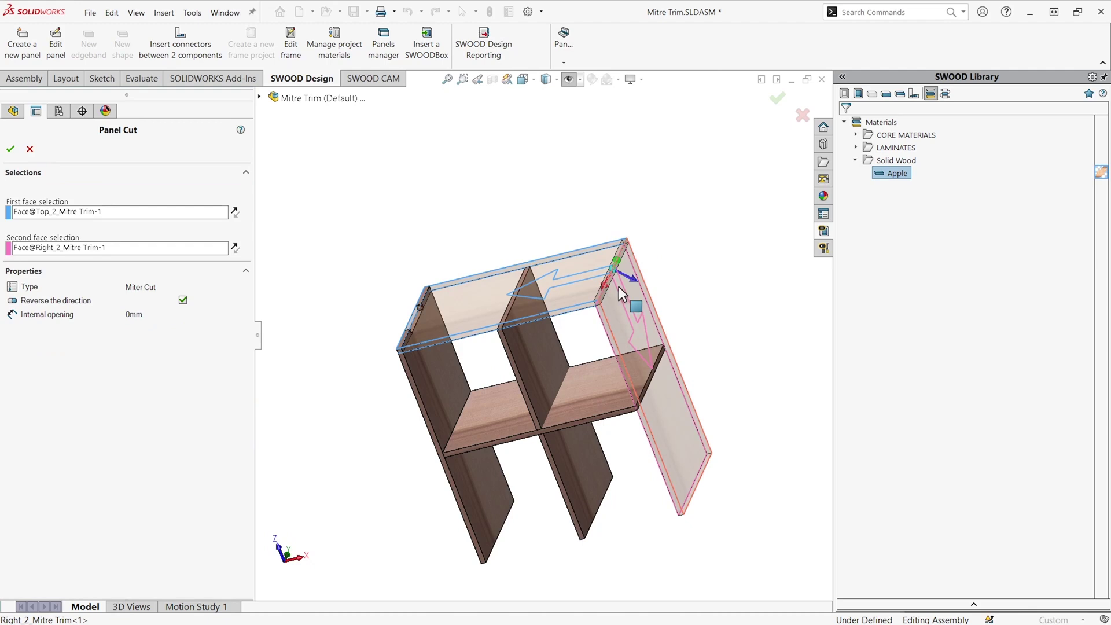
pyautogui.scroll(-4, 618, 286)
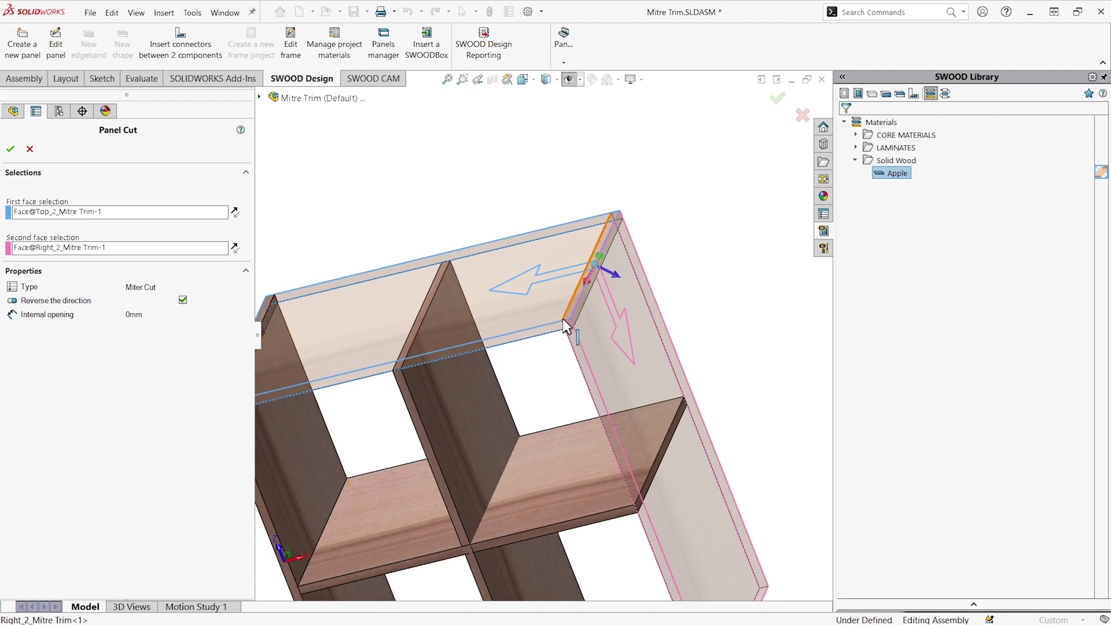
pyautogui.click(9, 149)
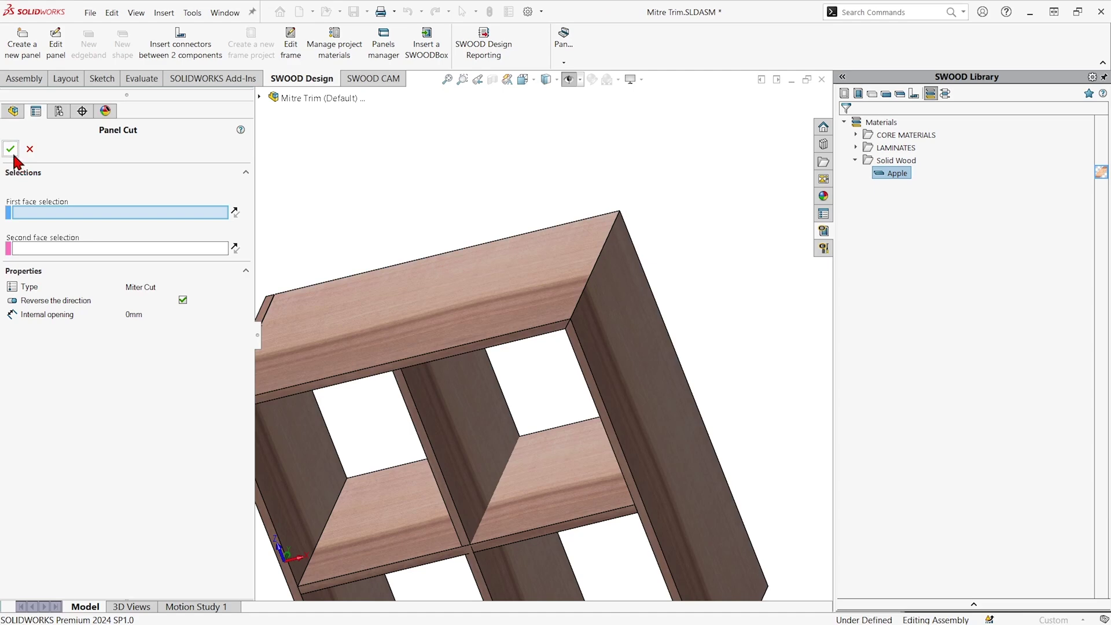
pyautogui.click(10, 149)
pyautogui.moveTo(474, 348); pyautogui.dragTo(444, 392, button='middle')
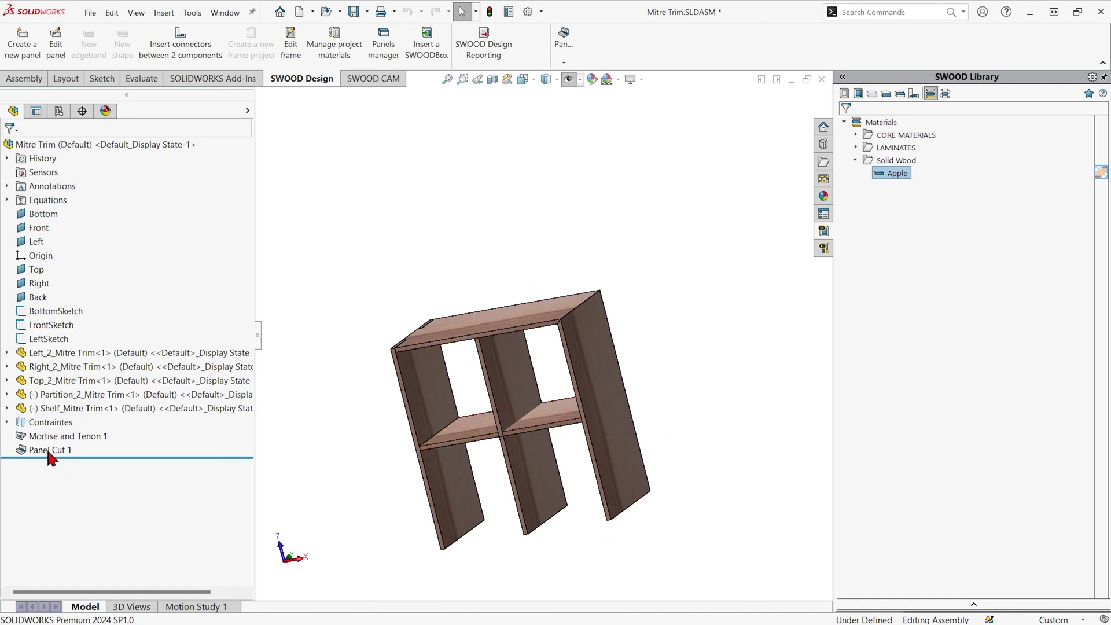
pyautogui.moveTo(48, 455)
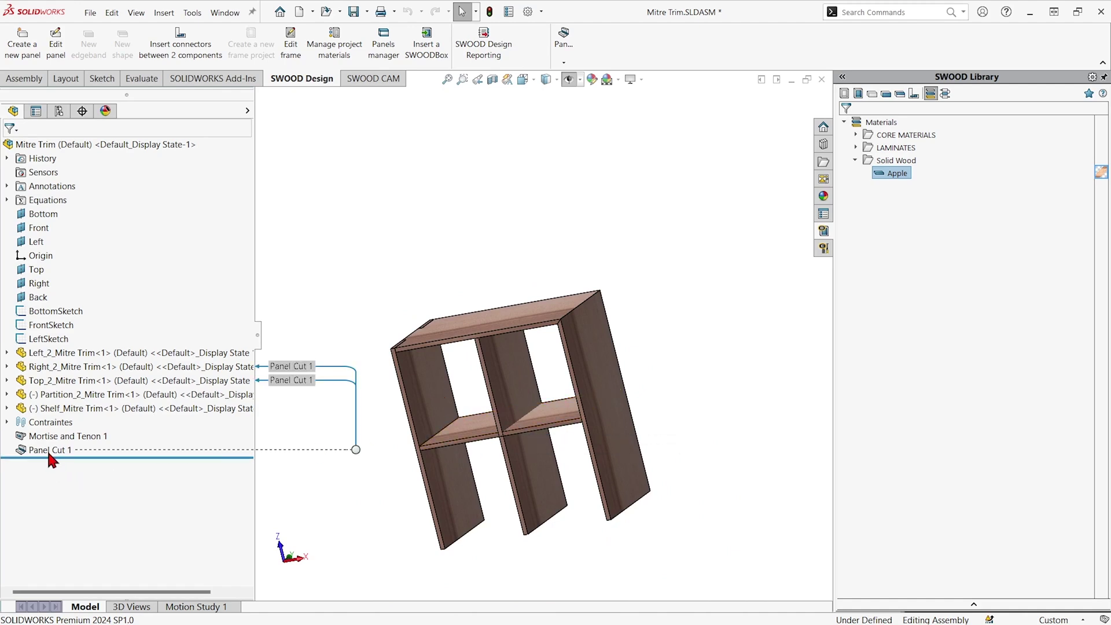
# Step: Create a classic halved joint between the partition and the shelf, keeping the 1 mm offset and 50% location
pyautogui.click(564, 62)
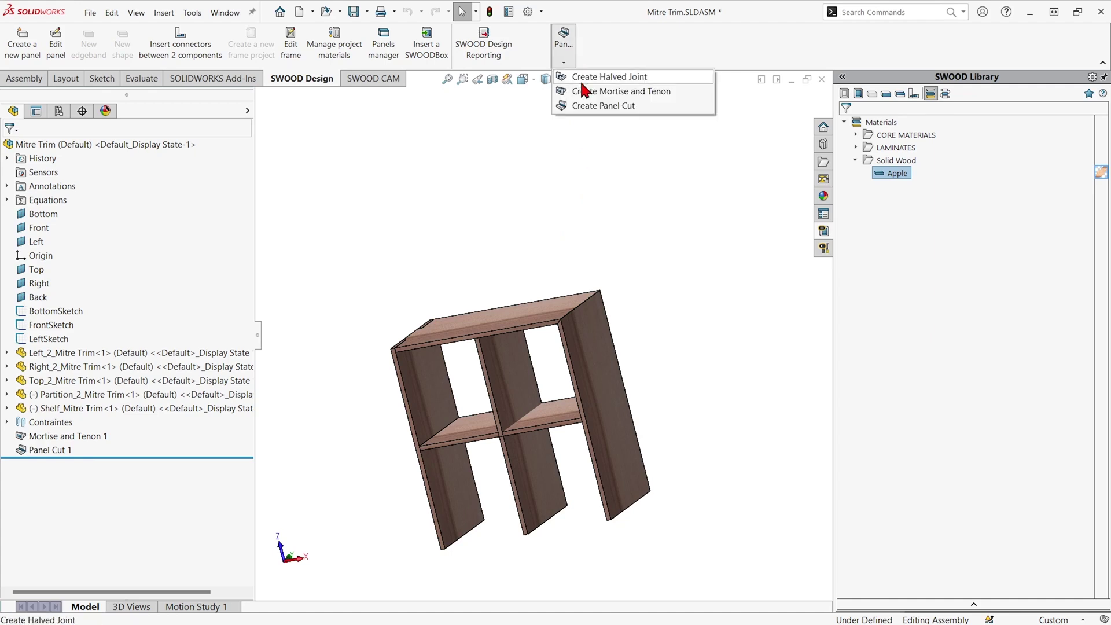
pyautogui.click(579, 76)
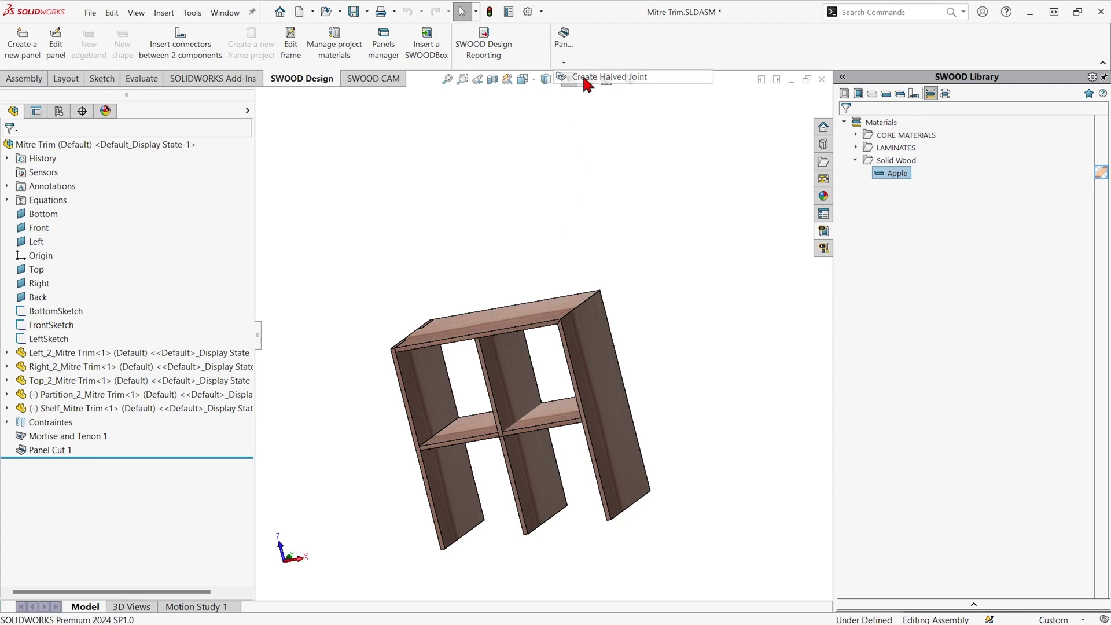
pyautogui.click(514, 406)
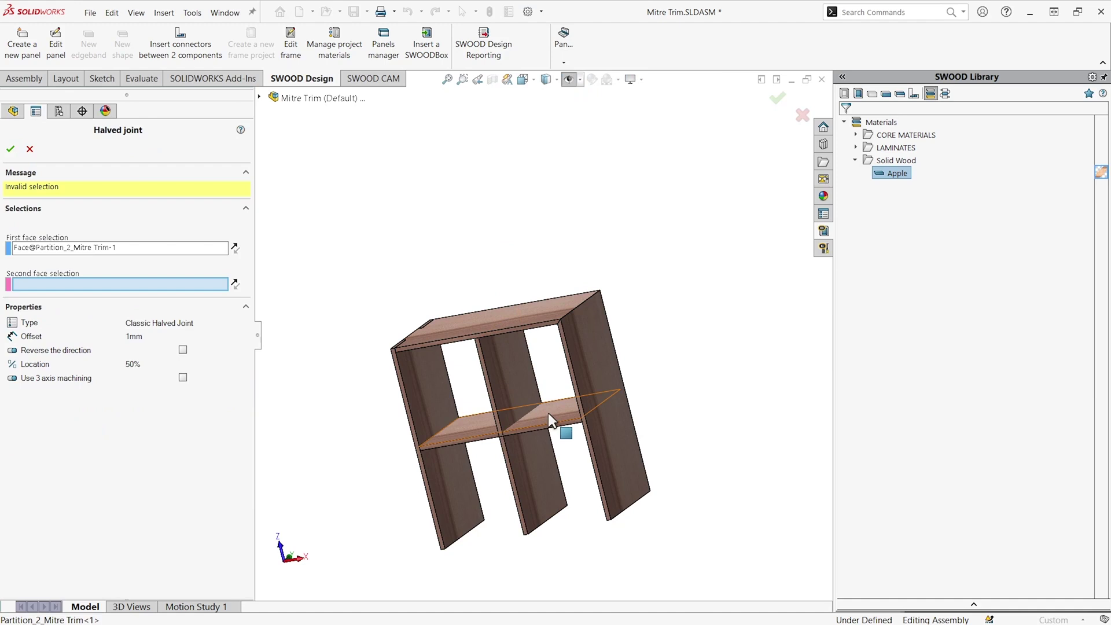
pyautogui.click(547, 412)
pyautogui.scroll(-4, 526, 422)
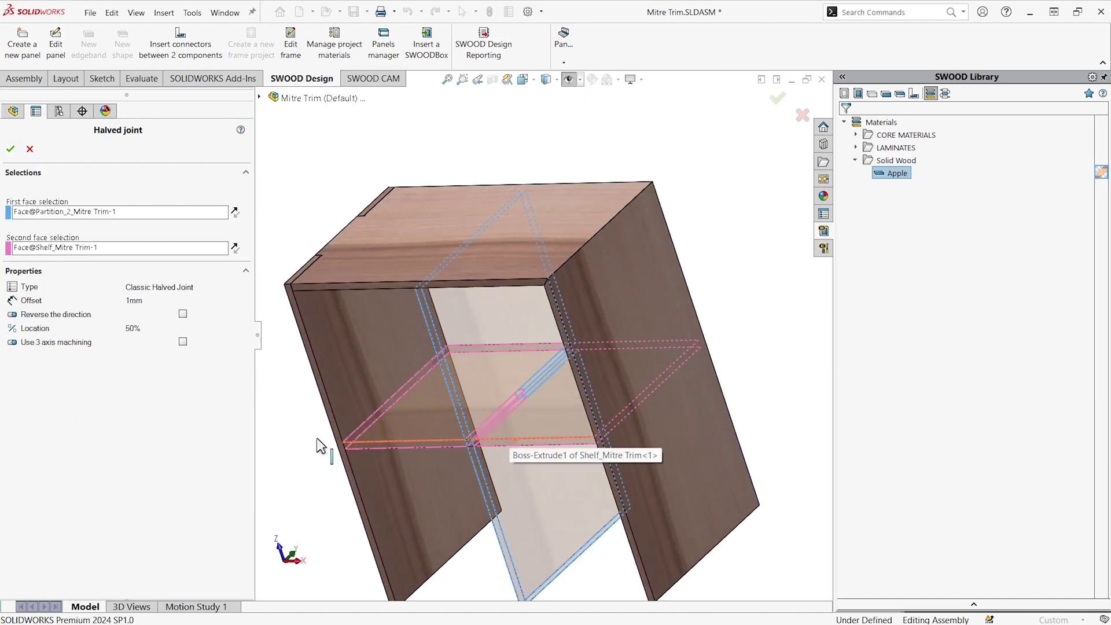
pyautogui.click(134, 300)
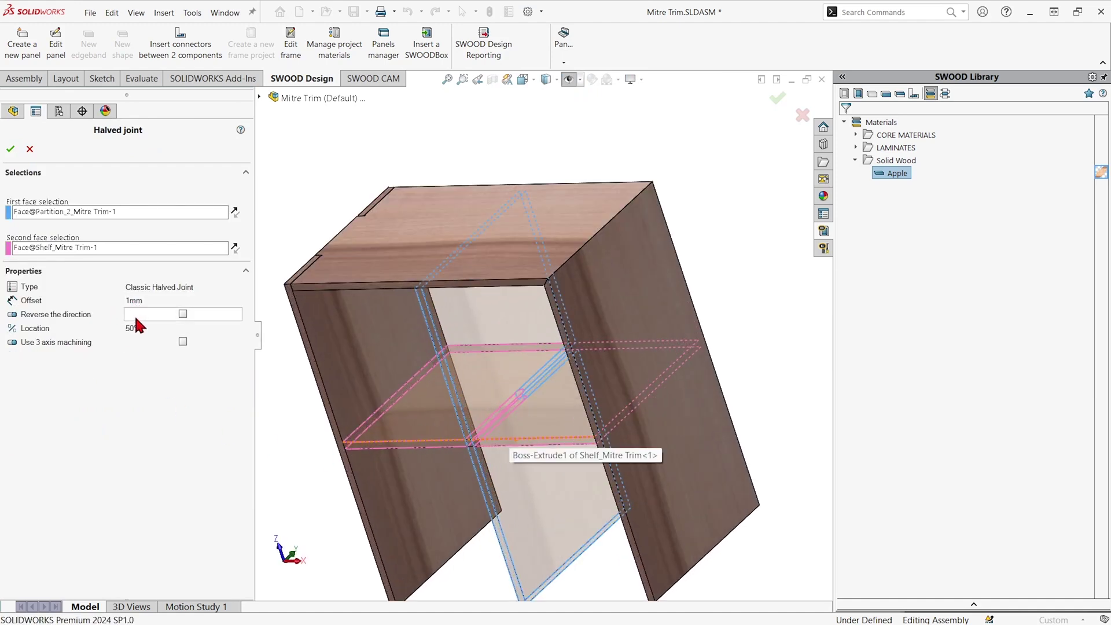
pyautogui.click(134, 328)
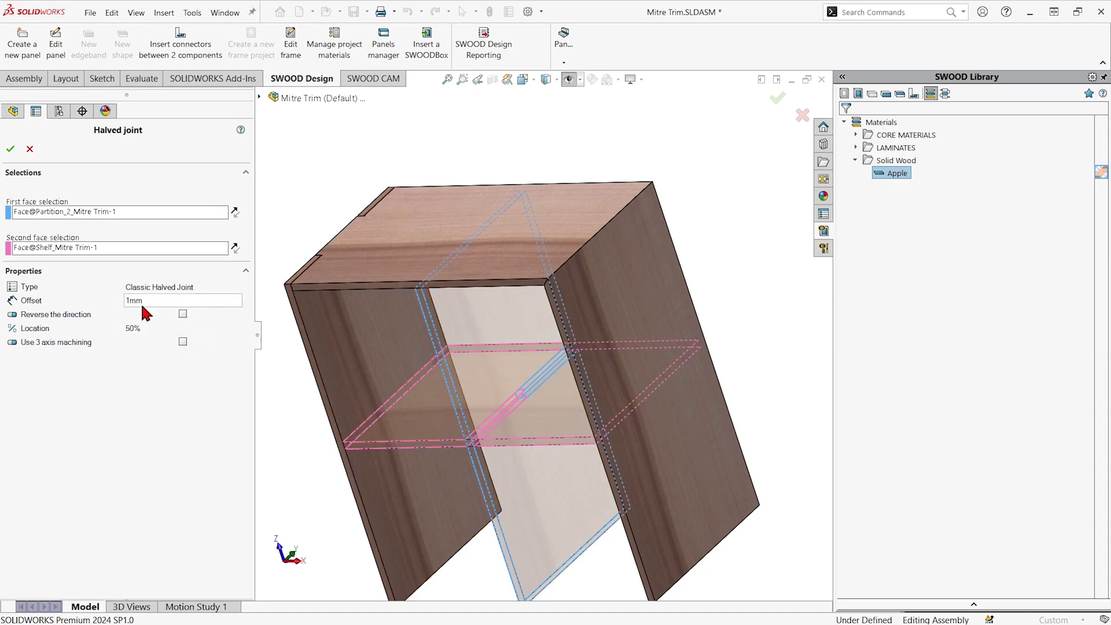
pyautogui.click(11, 149)
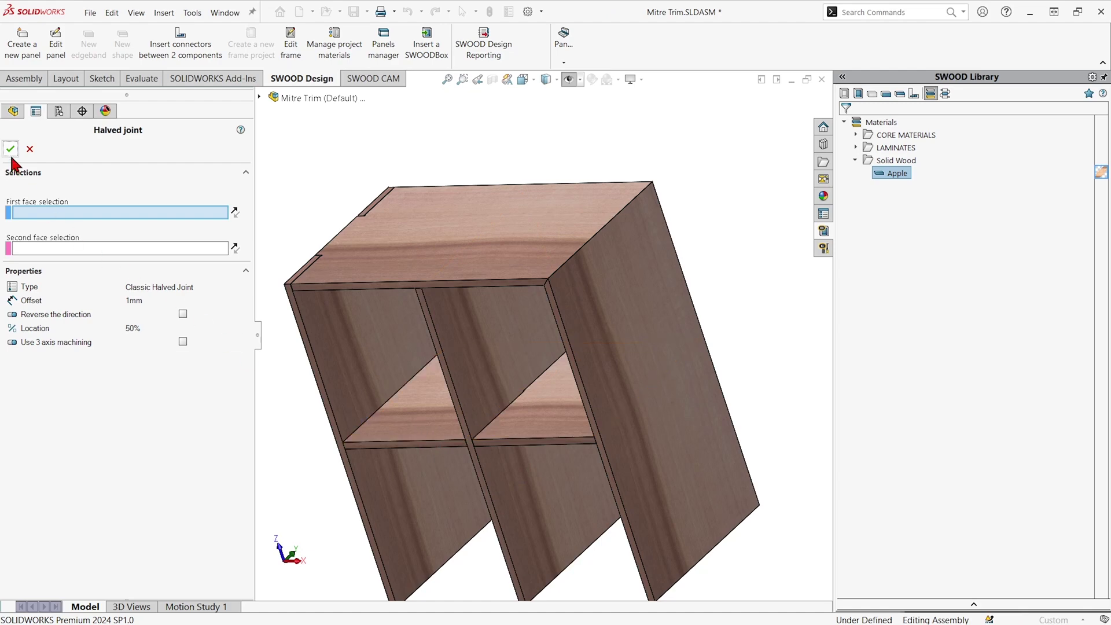
pyautogui.click(10, 149)
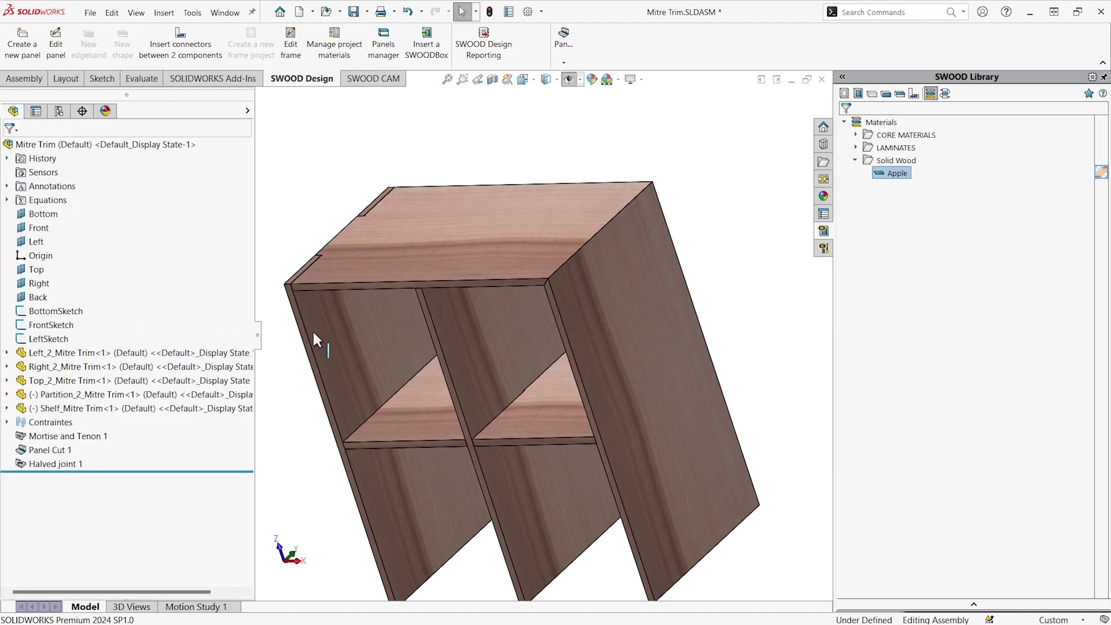
# Step: Examine the halved joint by highlighting the shelf and partition faces, and review the whole cabinet from several angles
pyautogui.moveTo(520, 399); pyautogui.dragTo(596, 433, button='middle')
pyautogui.click(599, 443)
pyautogui.scroll(-2, 522, 416)
pyautogui.keyDown('ctrl'); pyautogui.click(557, 313); pyautogui.keyUp('ctrl')
pyautogui.scroll(1, 551, 337)
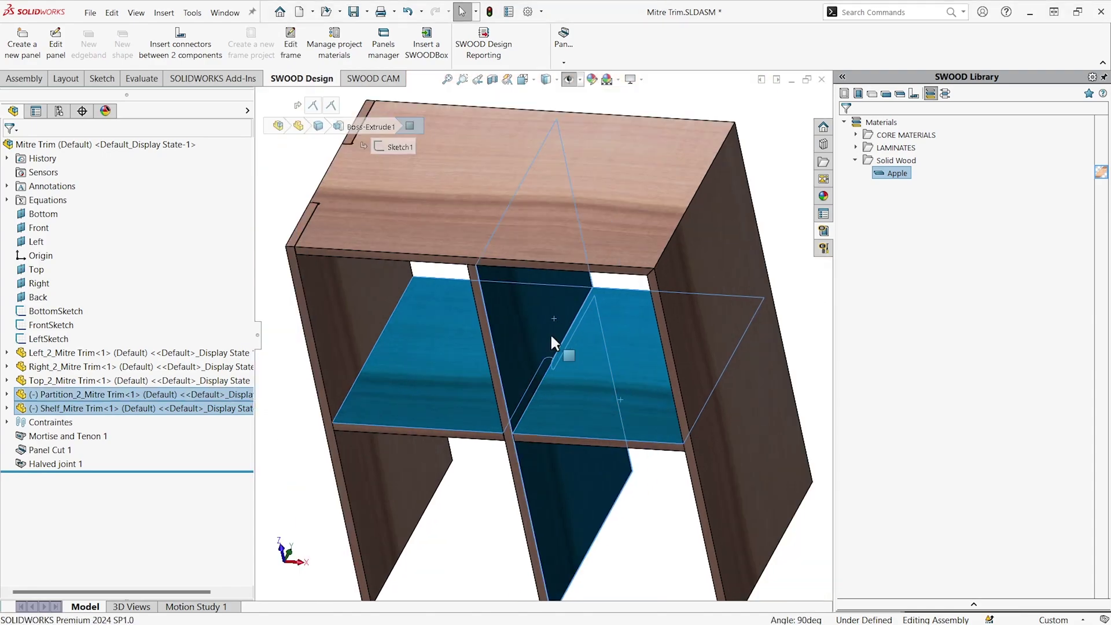
pyautogui.moveTo(550, 332); pyautogui.dragTo(456, 301, button='middle')
pyautogui.click(521, 293)
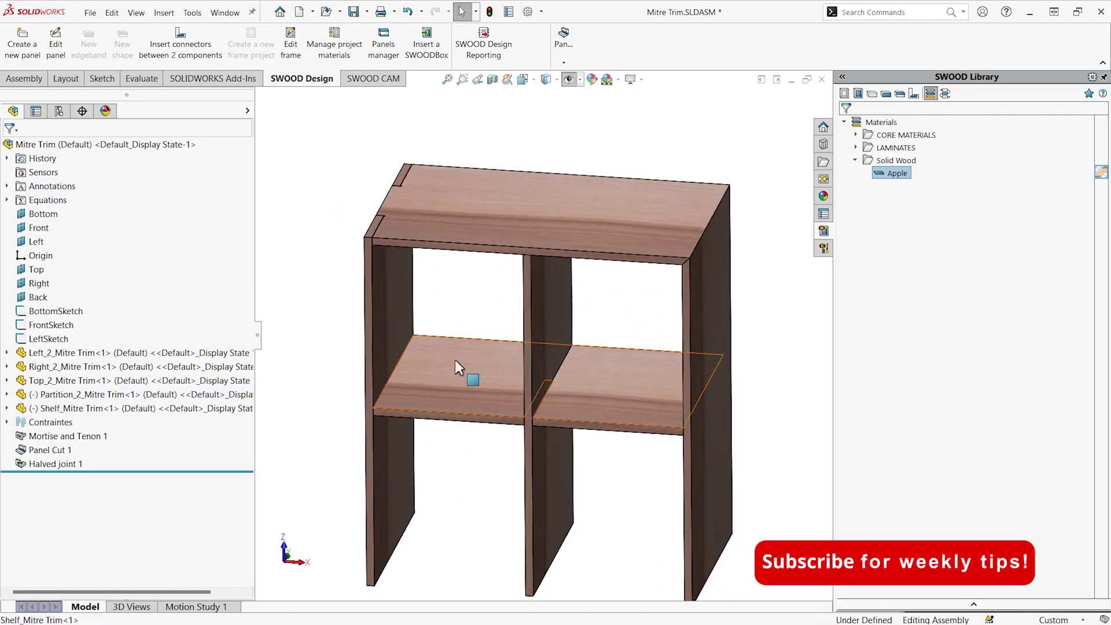
pyautogui.scroll(2, 455, 360)
pyautogui.moveTo(461, 372); pyautogui.dragTo(483, 459, button='middle')
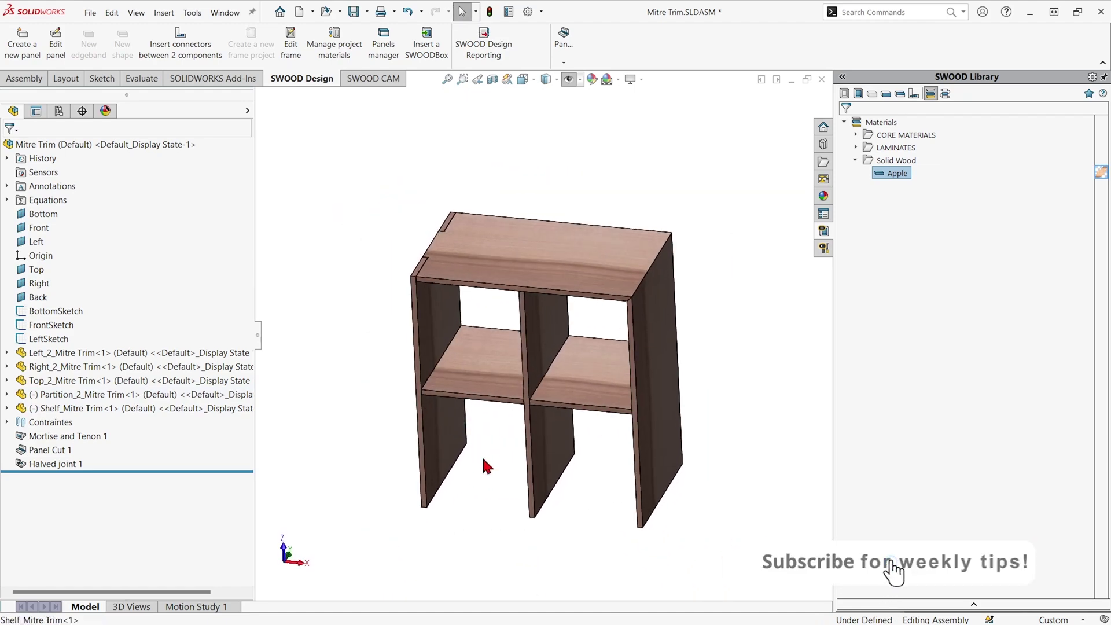
pyautogui.scroll(-2, 485, 466)
pyautogui.moveTo(496, 445)
pyautogui.mouseDown(button='middle')
pyautogui.moveTo(494, 431)
pyautogui.moveTo(499, 447)
pyautogui.mouseUp(button='middle')
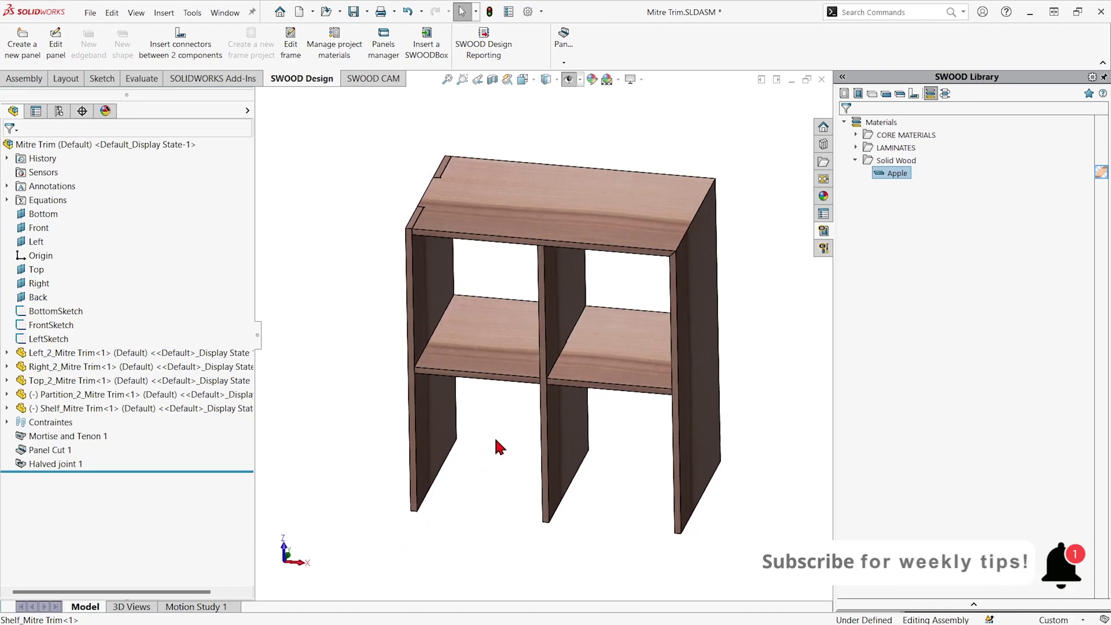